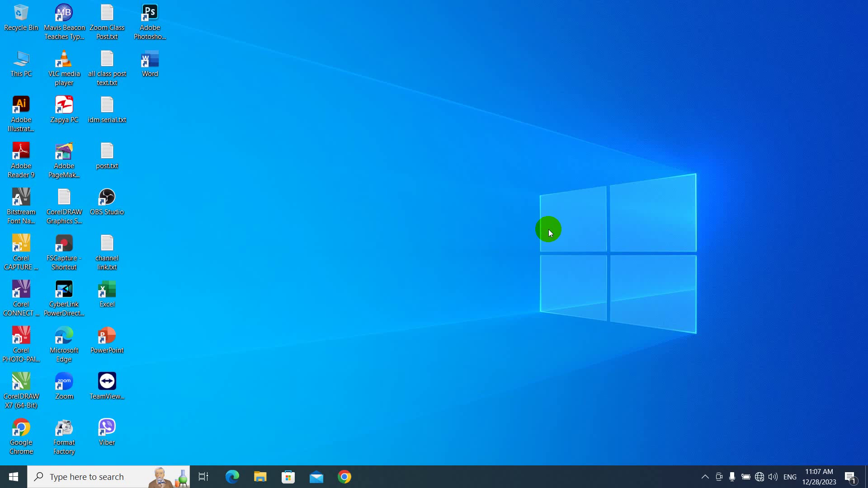
# Step: Launch Excel from the desktop icon and start a blank workbook, Book1
pyautogui.click(123, 293)
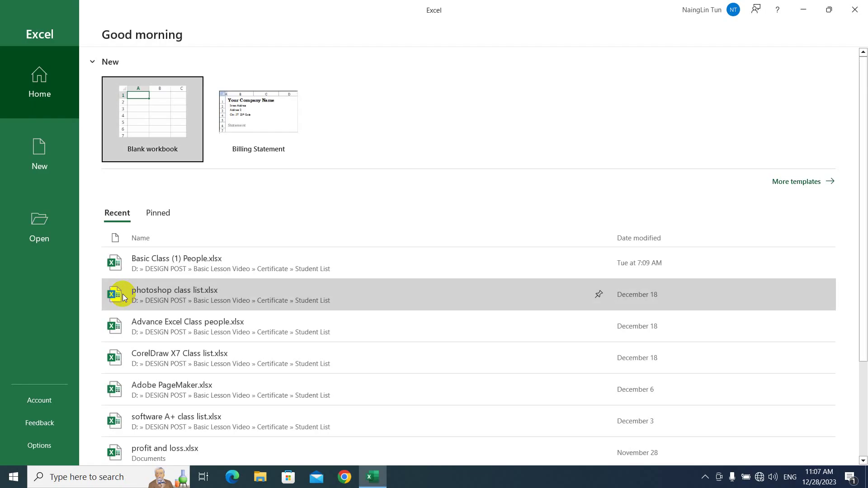
pyautogui.click(161, 131)
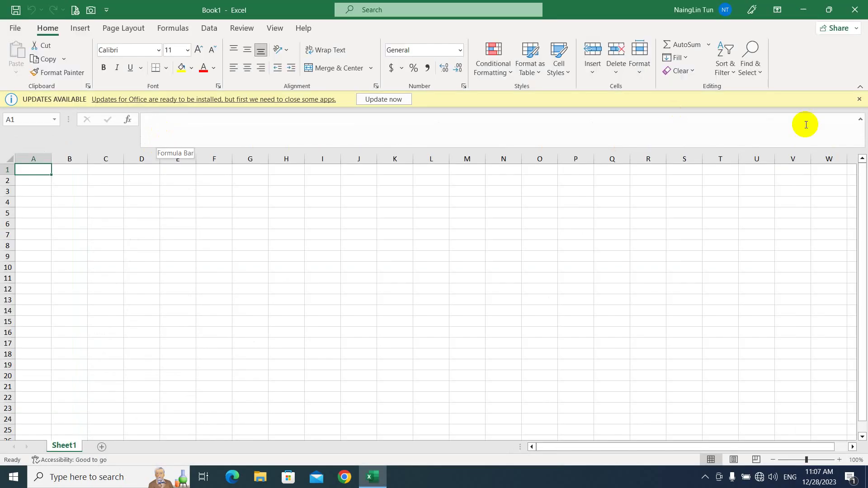
# Step: Close the Updates Available bar and check the Calibri 11 font while selecting cells B3, D3 and E8
pyautogui.click(859, 99)
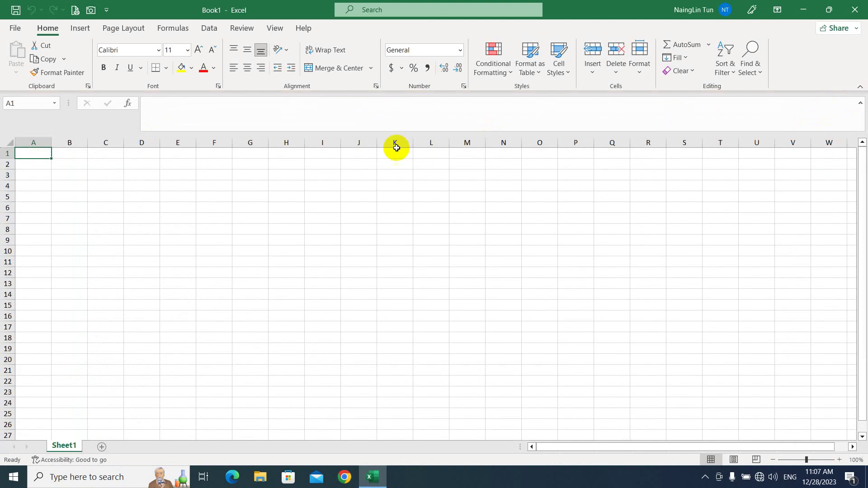
pyautogui.click(129, 52)
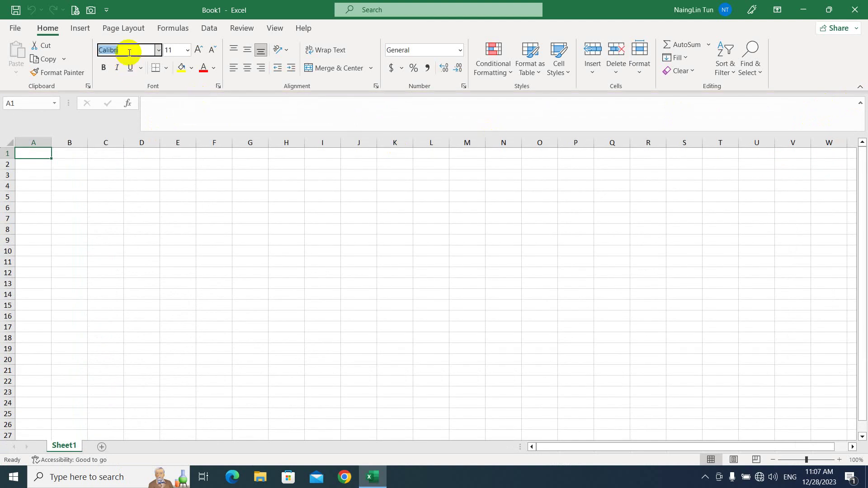
pyautogui.click(77, 178)
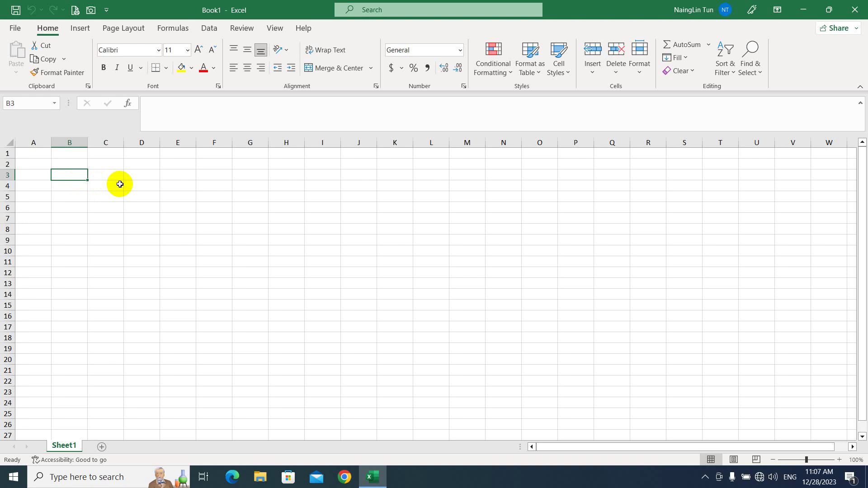
pyautogui.click(130, 51)
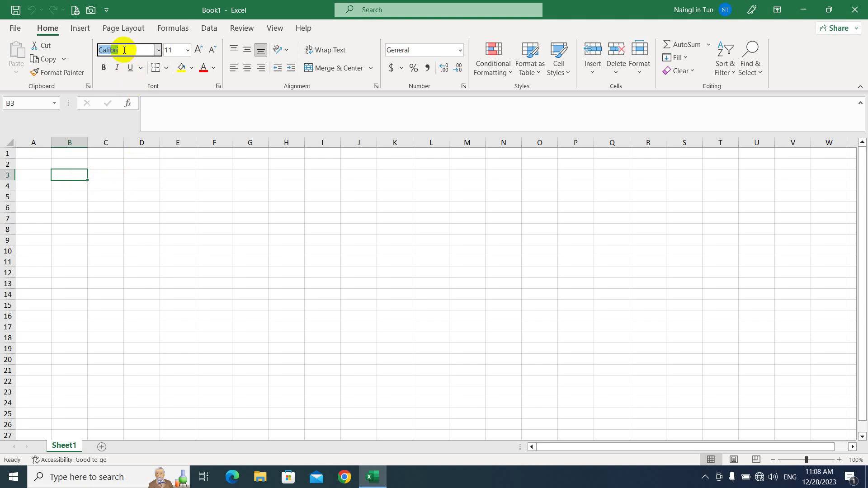
pyautogui.click(129, 179)
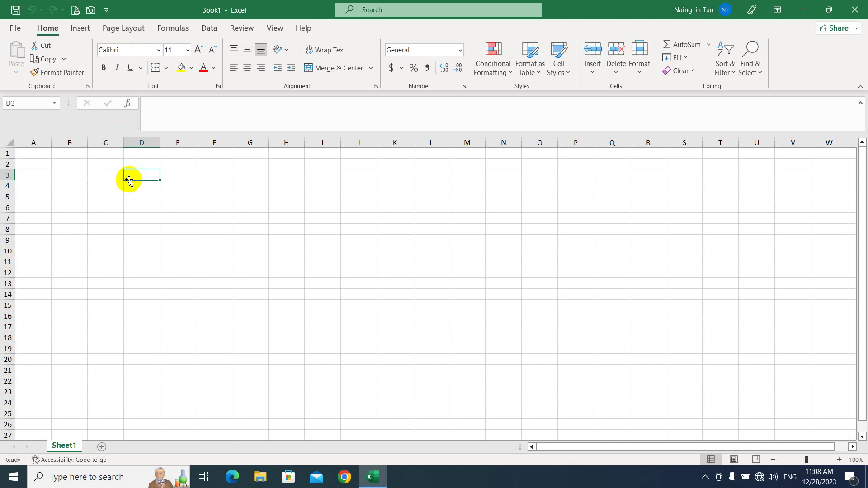
pyautogui.click(161, 229)
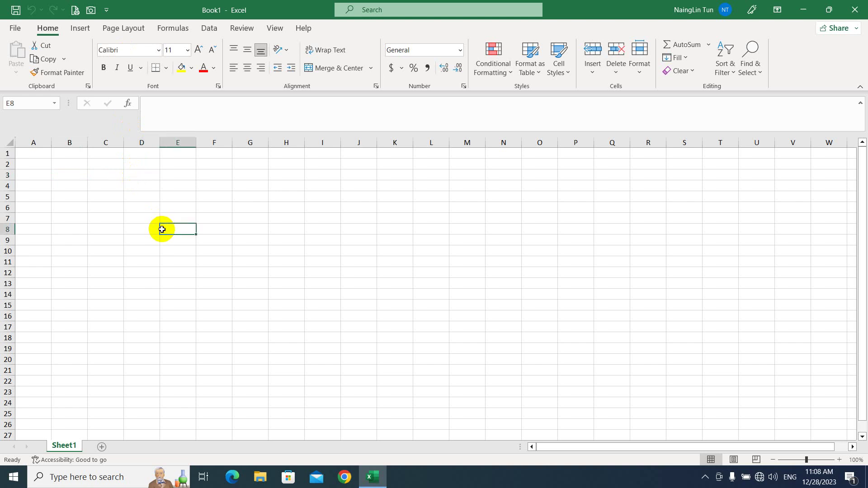
# Step: Select the whole of Sheet1 and apply the Pyidaungsu font at size 12
pyautogui.hotkey('ctrl', 'a')
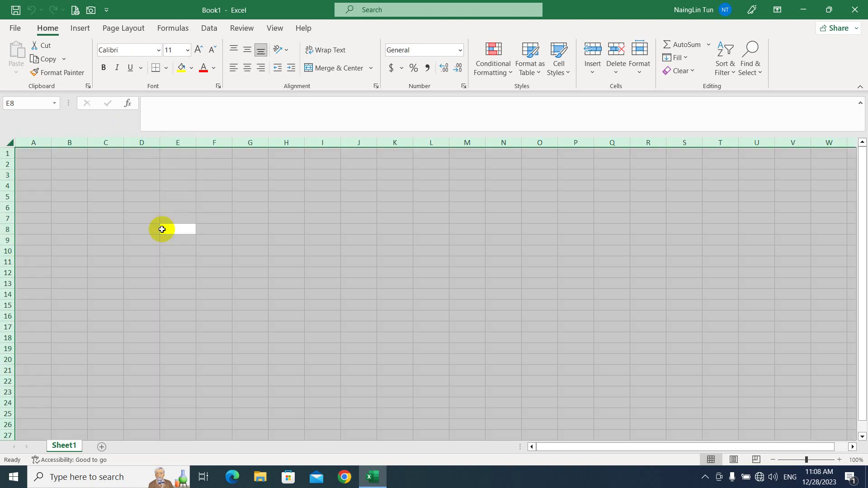
pyautogui.click(128, 50)
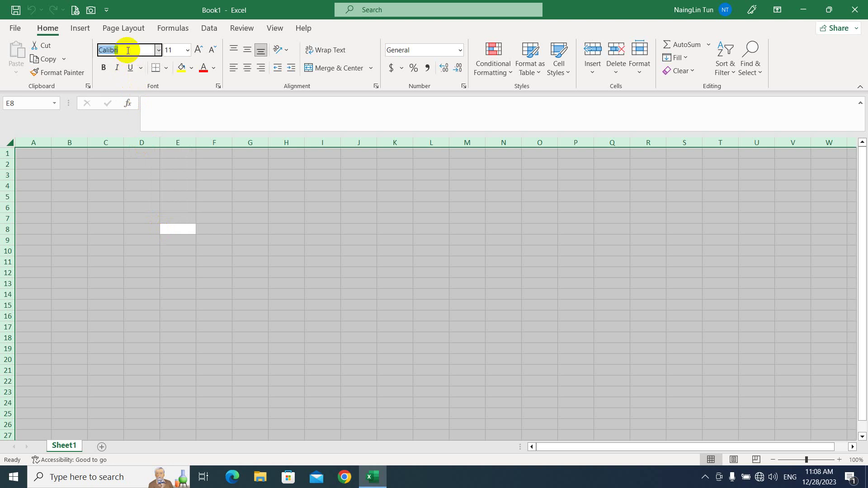
pyautogui.write('Pi')
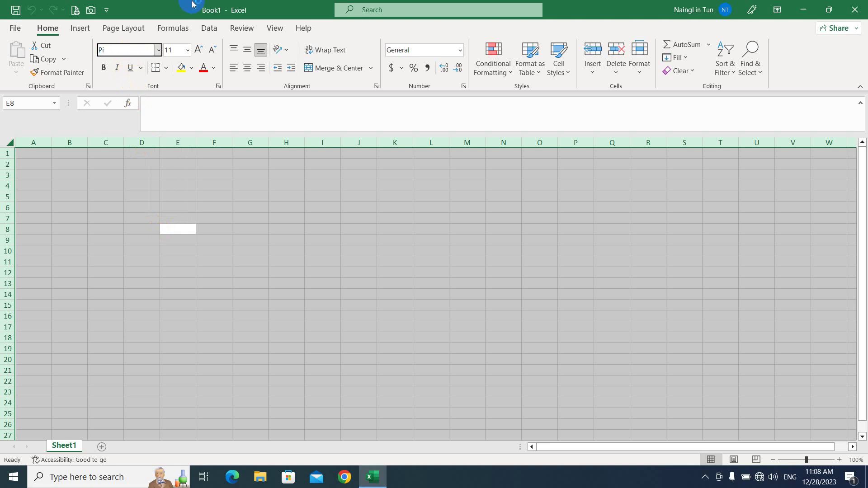
pyautogui.press('BackSpace')
pyautogui.press('BackSpace')
pyautogui.write('y')
pyautogui.press('Return')
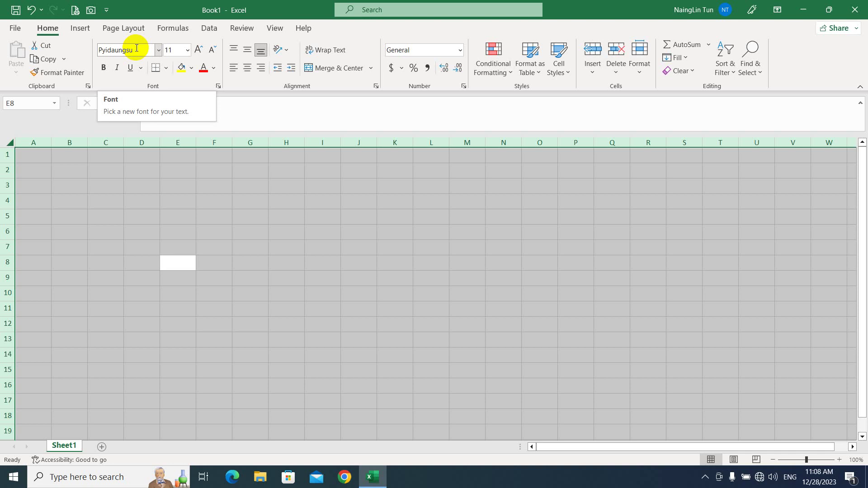
pyautogui.click(195, 51)
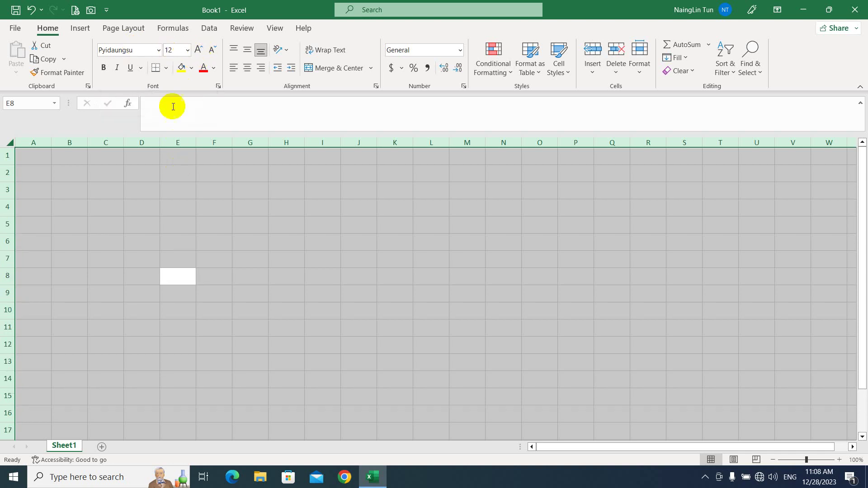
pyautogui.click(154, 232)
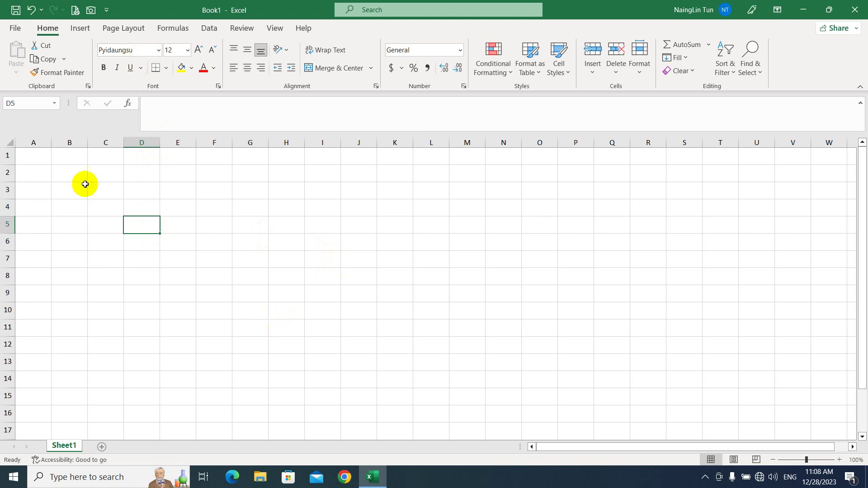
# Step: Select cells F7, I8, Q7, S8 and D9 on Sheet1
pyautogui.click(199, 254)
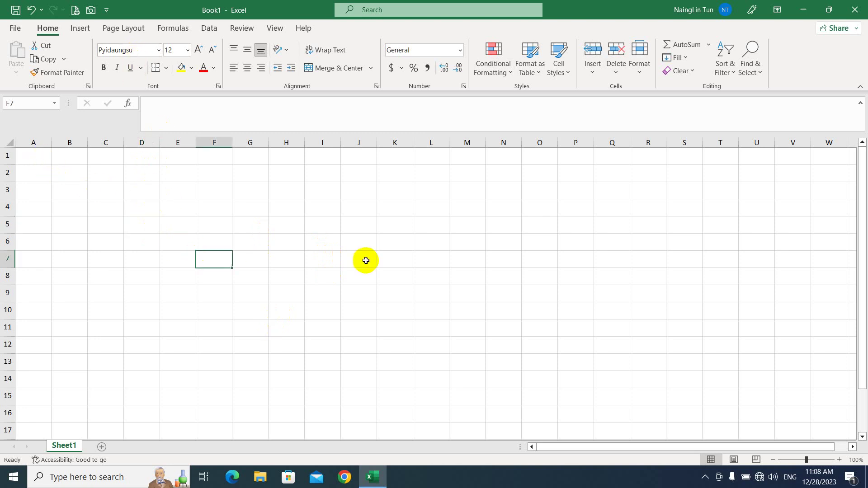
pyautogui.click(317, 281)
pyautogui.click(625, 261)
pyautogui.click(676, 274)
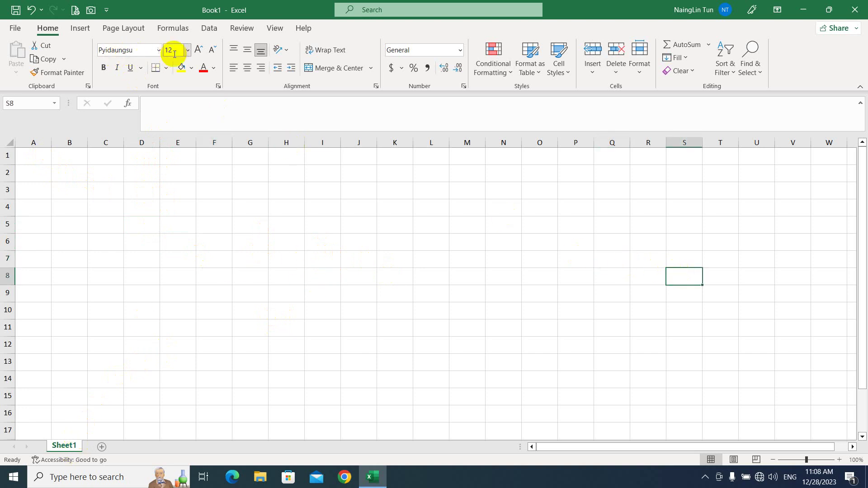
pyautogui.click(158, 299)
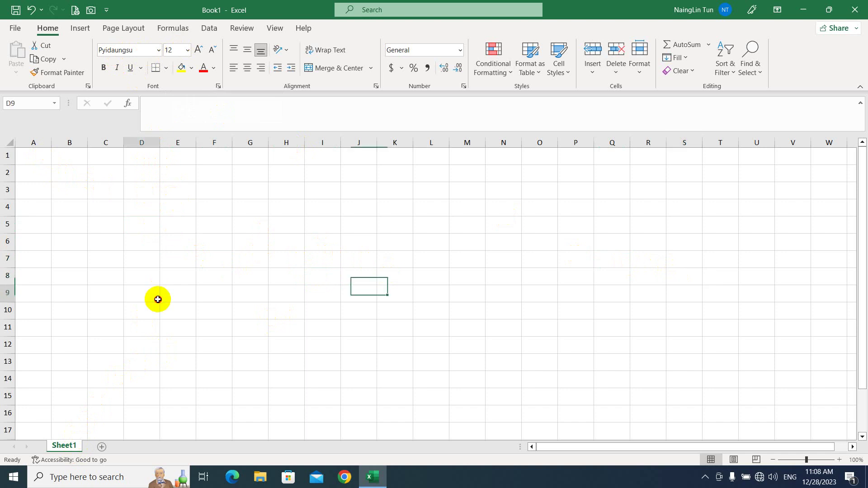
# Step: Add Sheet2 and confirm its cells still use Calibri at size 11
pyautogui.click(101, 447)
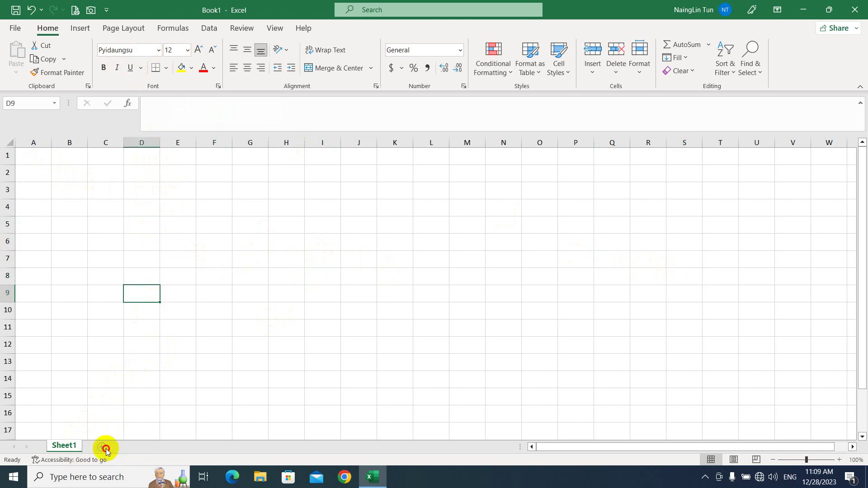
pyautogui.click(98, 250)
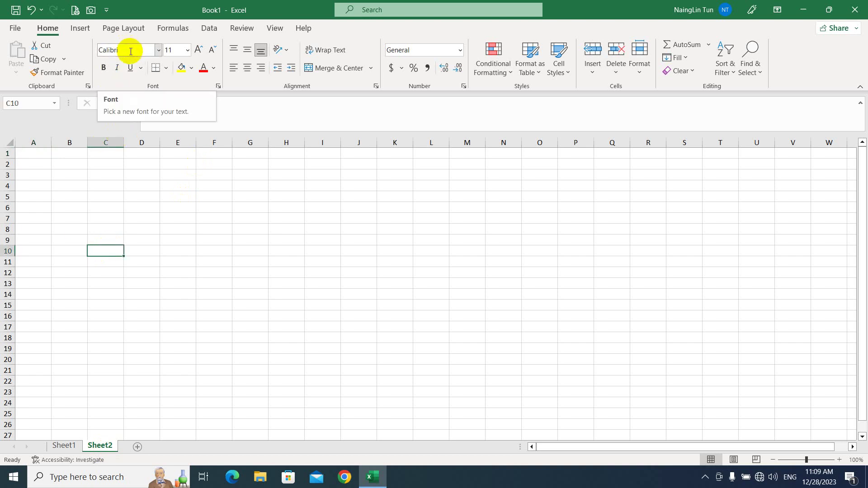
pyautogui.click(131, 51)
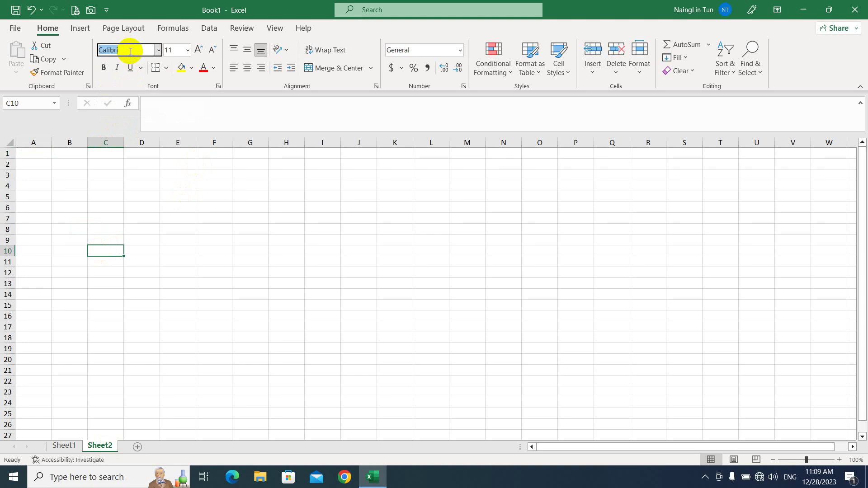
pyautogui.click(176, 48)
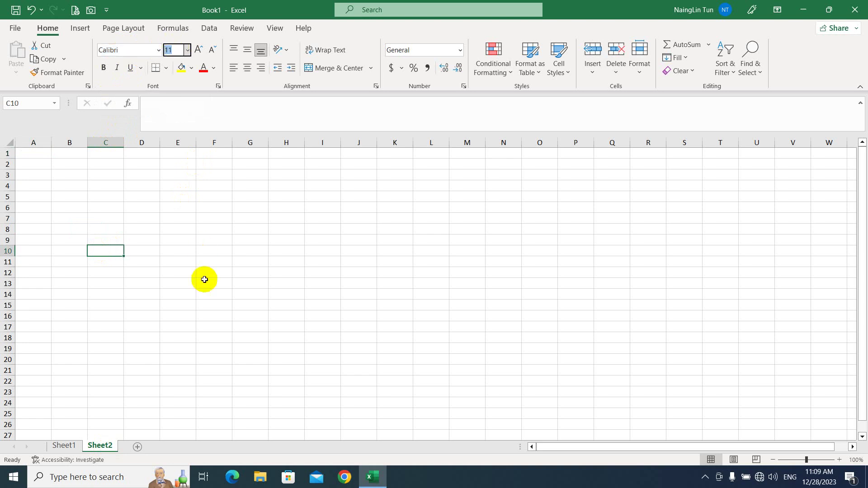
pyautogui.click(205, 281)
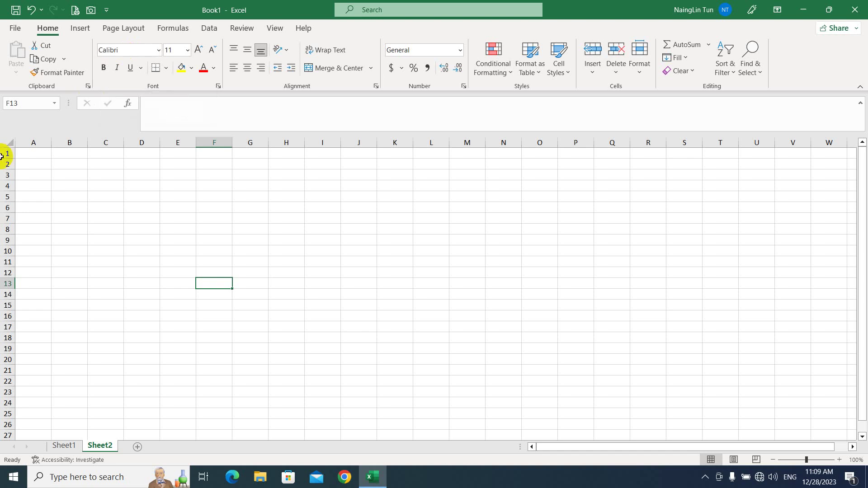
pyautogui.click(218, 253)
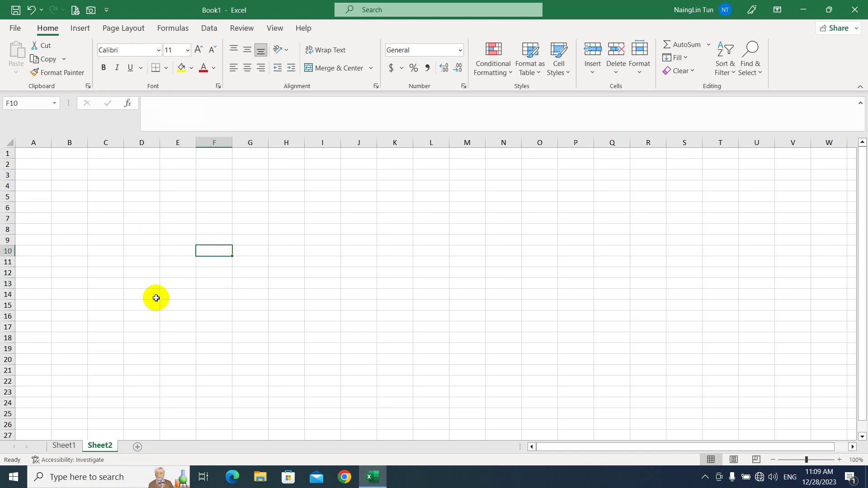
pyautogui.click(114, 190)
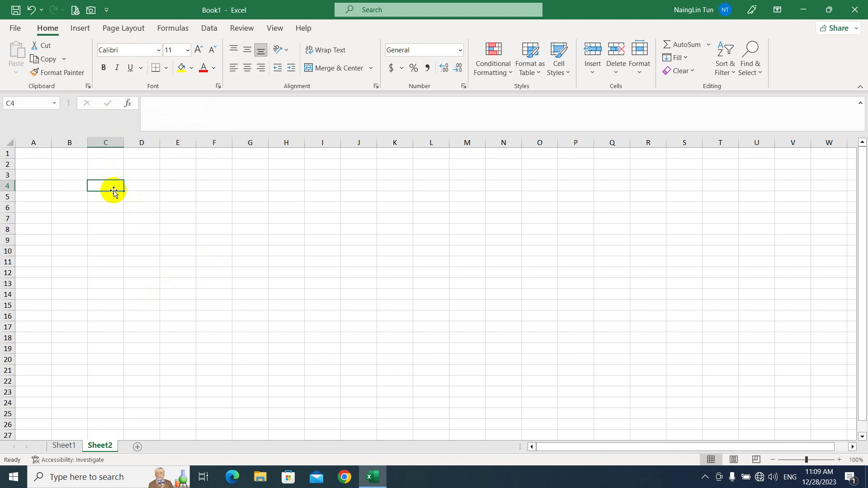
# Step: Open Excel Options on the General page through the File menu
pyautogui.click(15, 28)
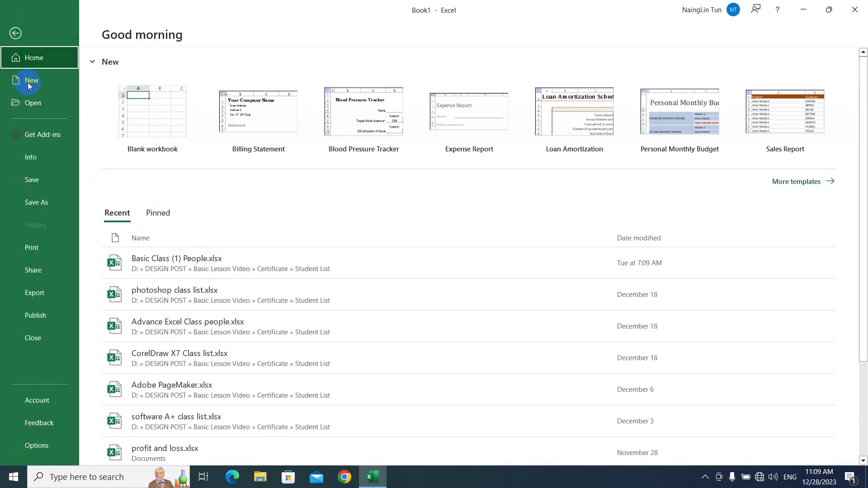
pyautogui.click(58, 444)
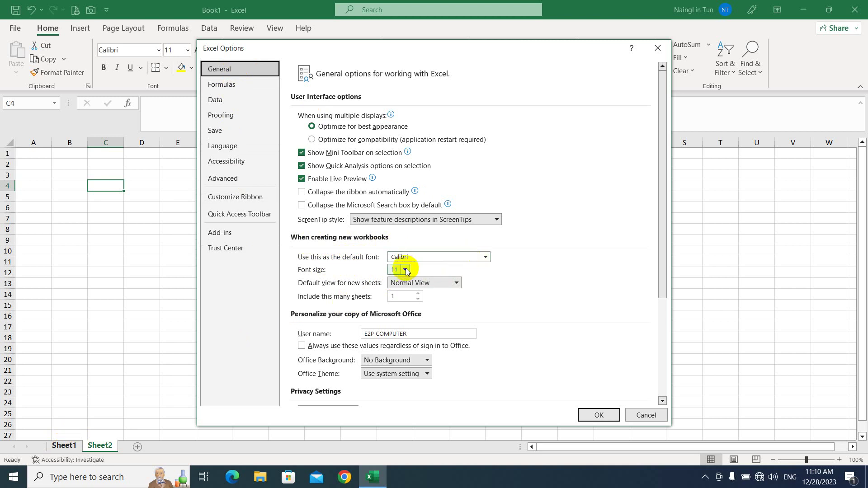
# Step: Choose Pyidaungsu as the default font for new workbooks
pyautogui.click(415, 257)
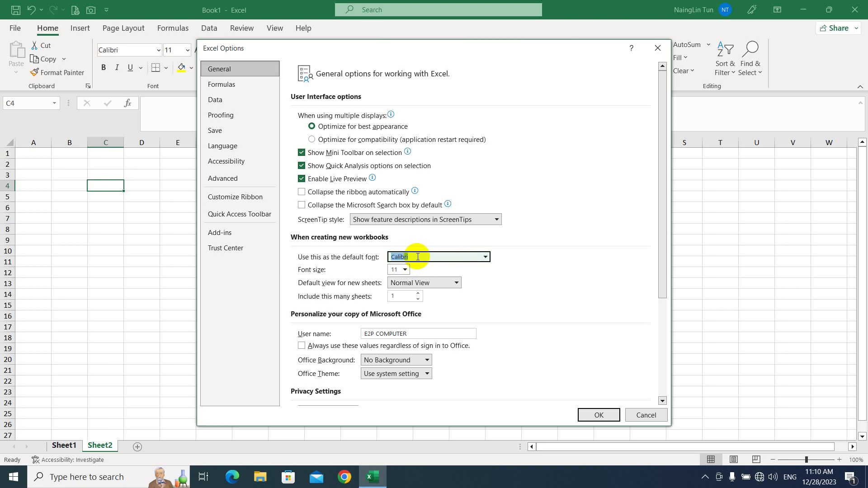
pyautogui.click(417, 257)
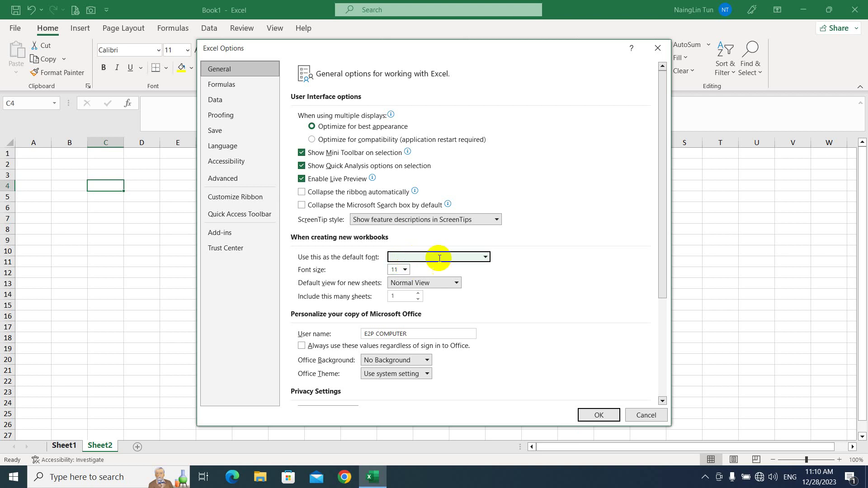
pyautogui.click(486, 257)
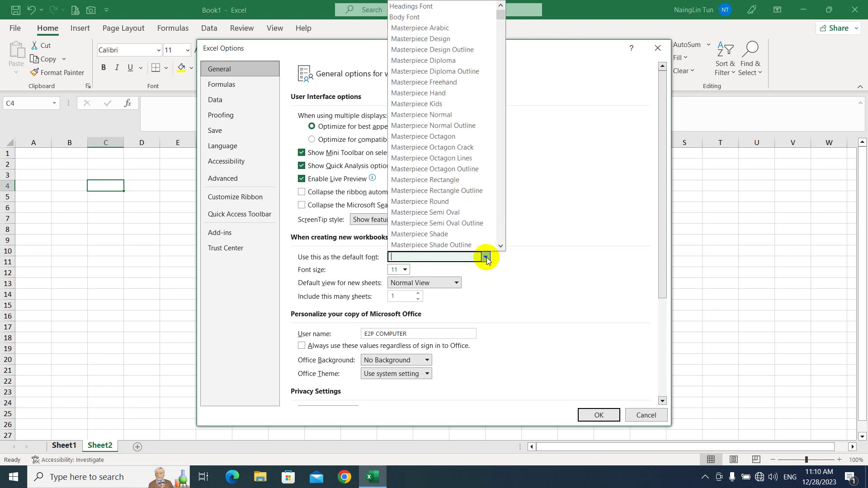
pyautogui.click(486, 258)
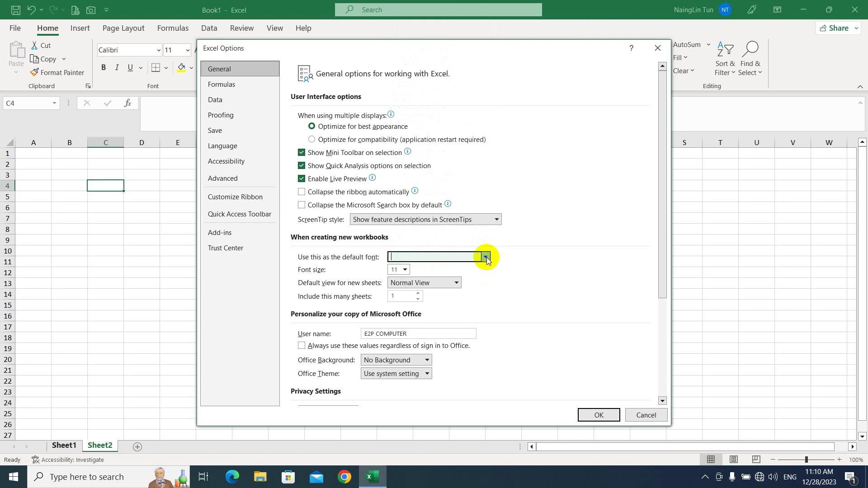
pyautogui.click(487, 257)
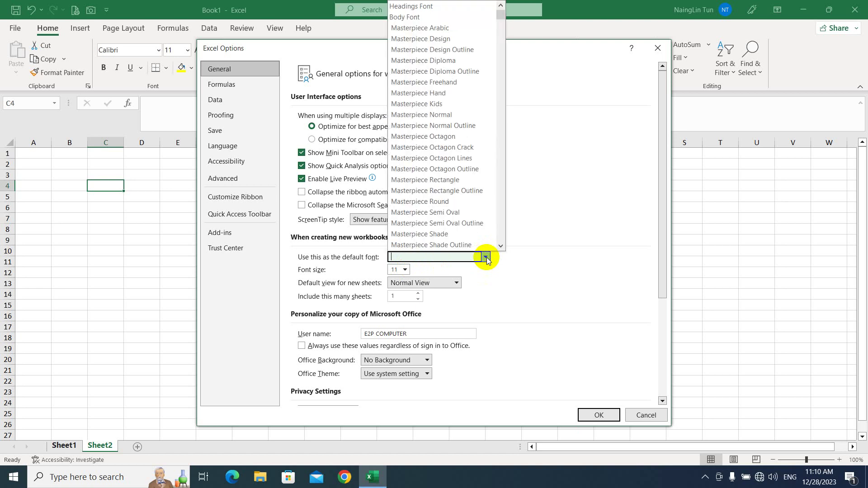
pyautogui.write('Pyidaungsu')
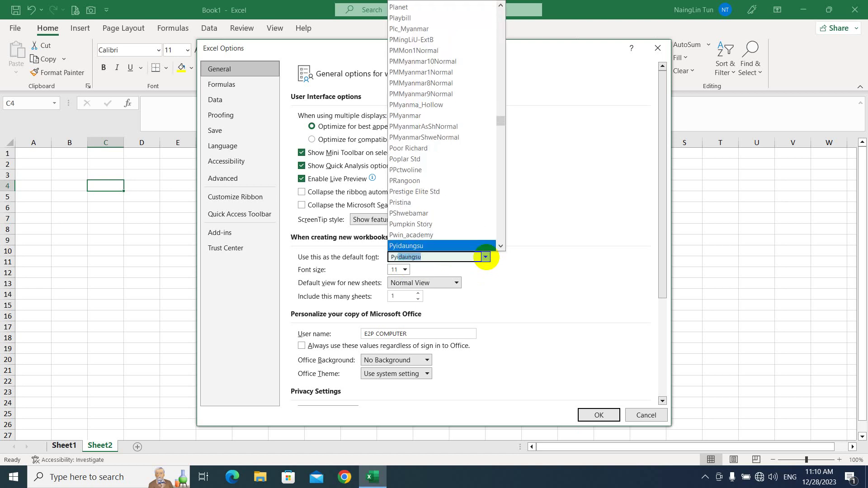
pyautogui.click(427, 246)
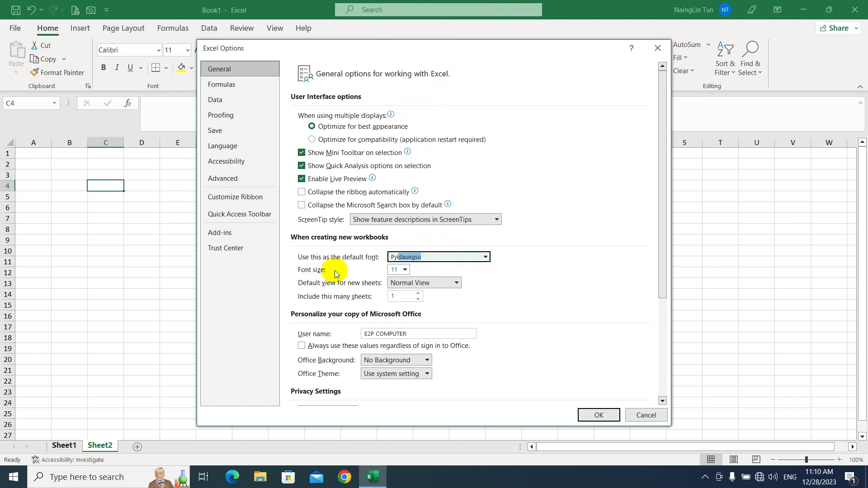
# Step: Set the default font size to 12, confirm the options, and acknowledge the restart notice
pyautogui.click(406, 271)
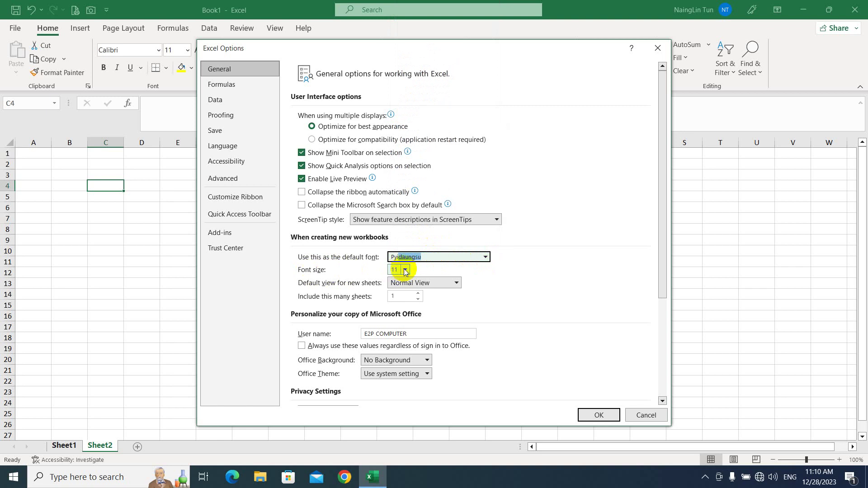
pyautogui.click(405, 270)
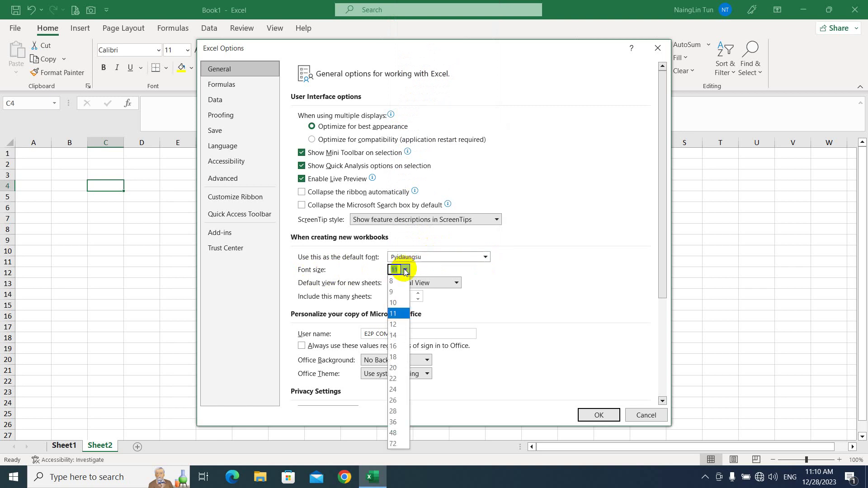
pyautogui.click(400, 325)
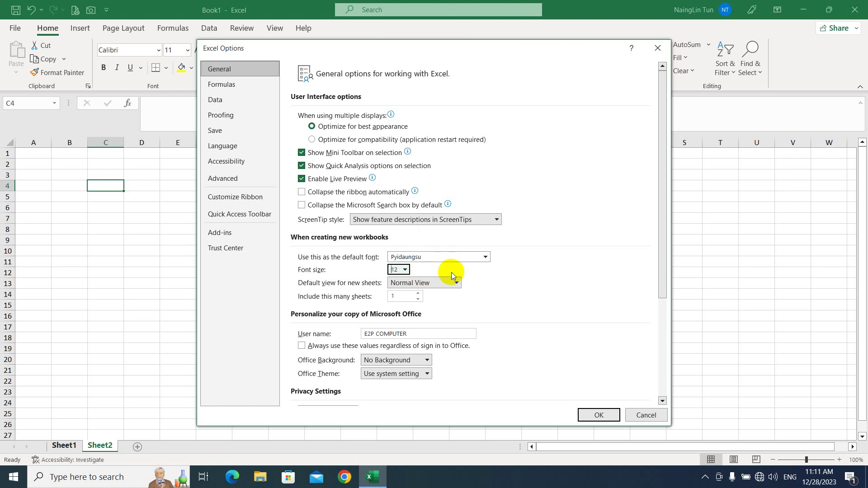
pyautogui.click(598, 415)
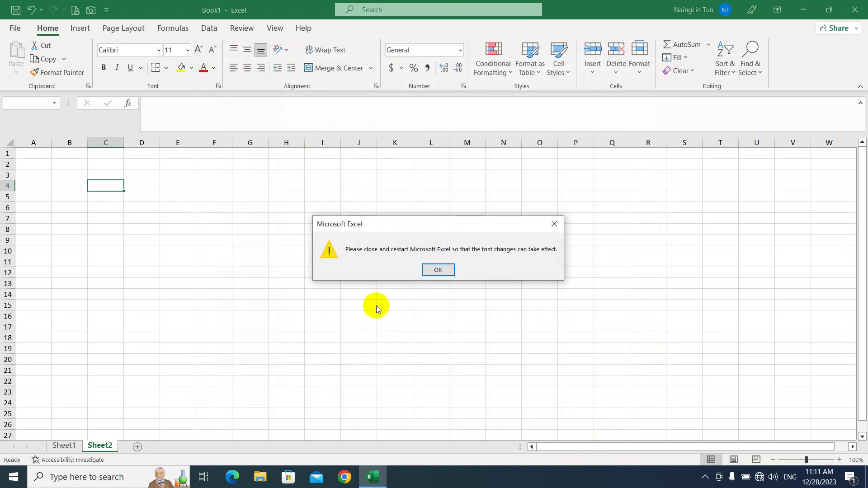
pyautogui.click(438, 269)
pyautogui.click(240, 284)
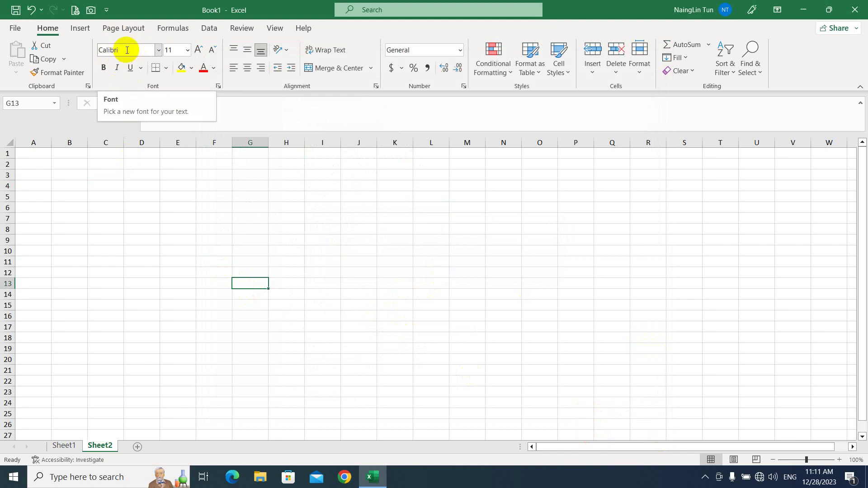
# Step: Close Excel without saving Book1, refresh the desktop, and start a new blank workbook
pyautogui.click(854, 9)
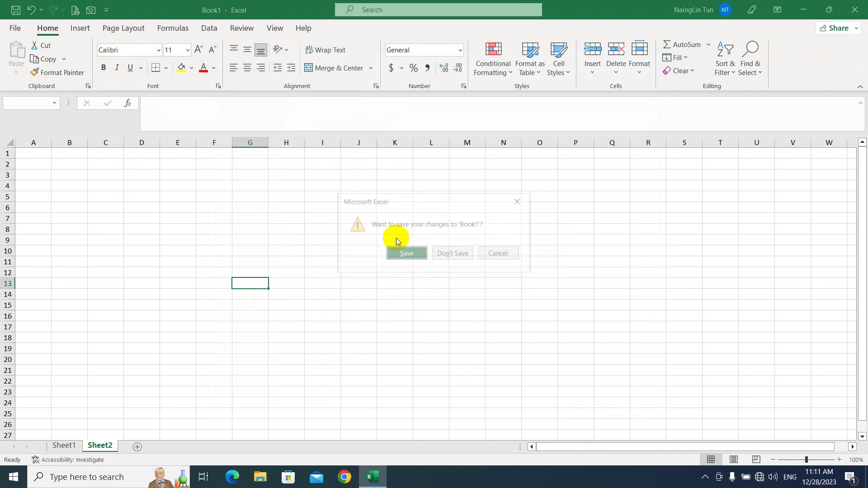
pyautogui.click(451, 254)
pyautogui.rightClick(238, 158)
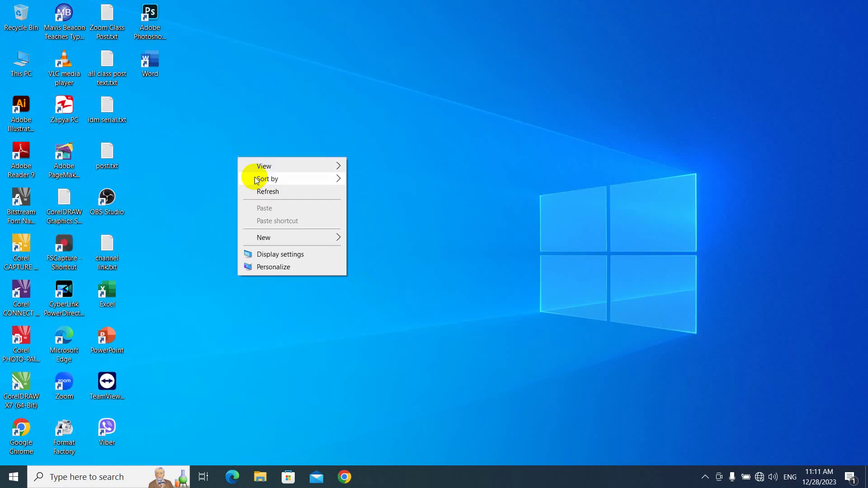
pyautogui.click(270, 197)
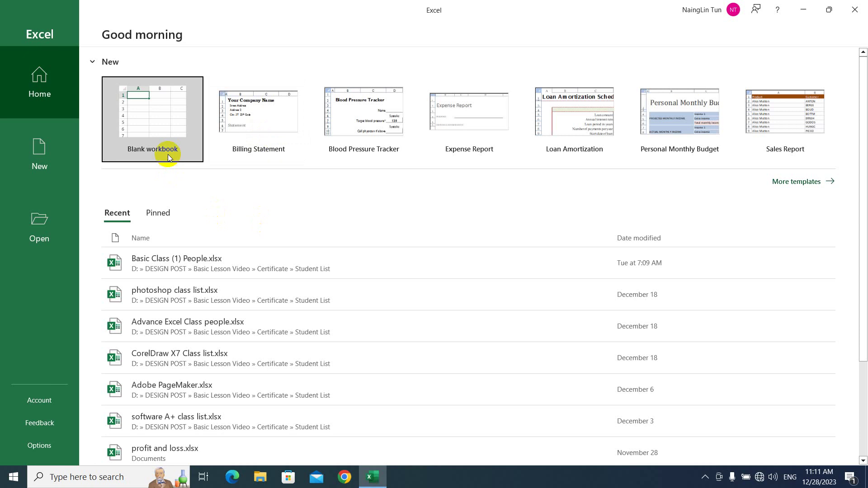
pyautogui.click(164, 123)
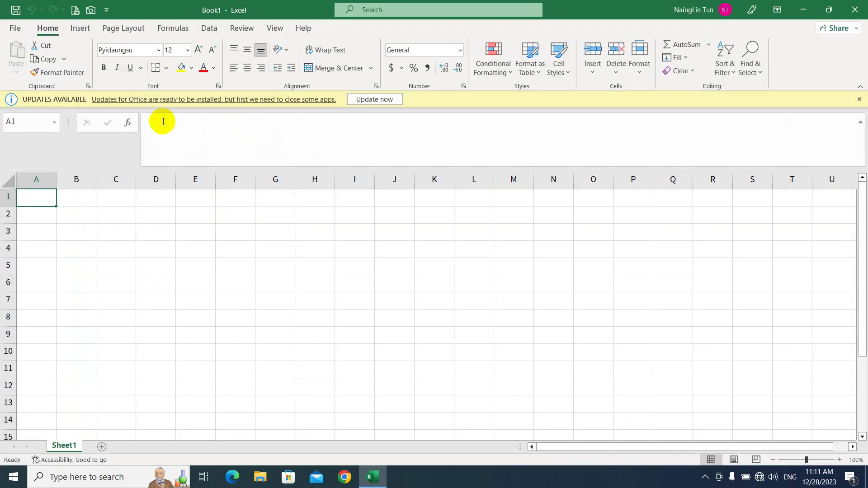
pyautogui.click(859, 98)
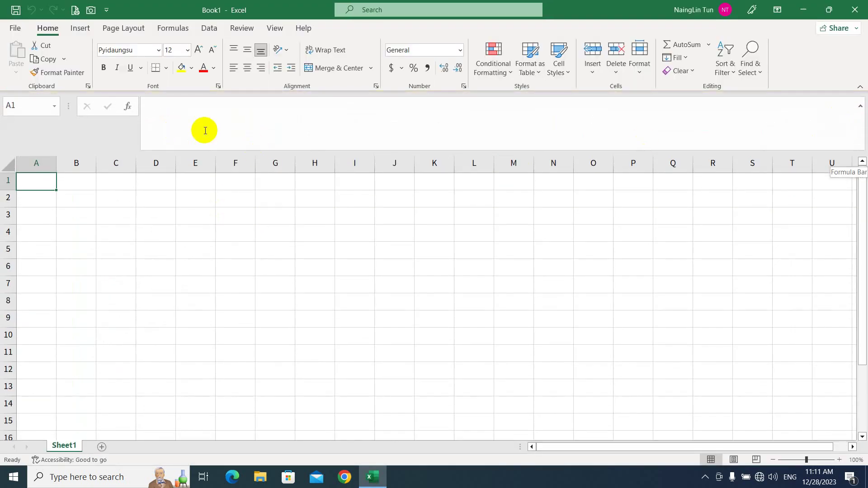
pyautogui.click(141, 48)
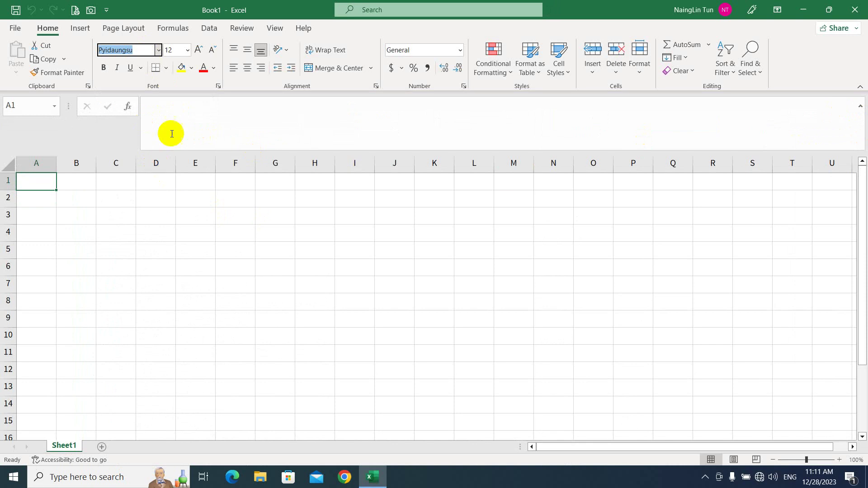
pyautogui.click(174, 50)
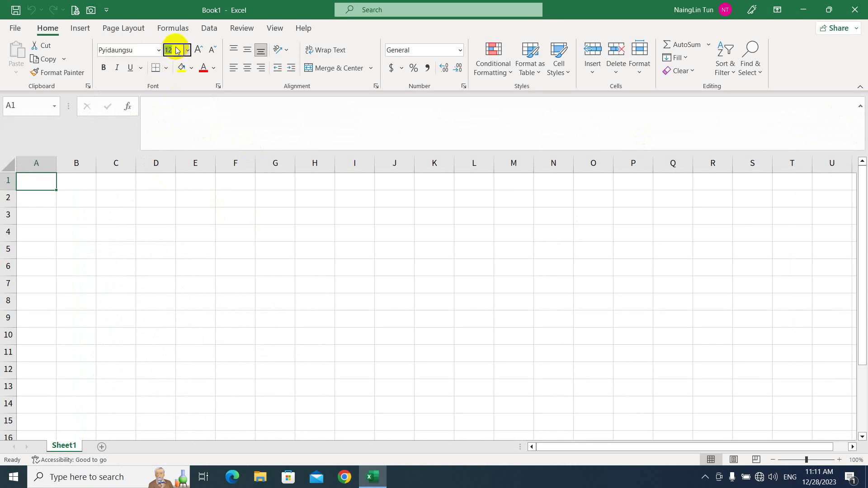
pyautogui.click(183, 262)
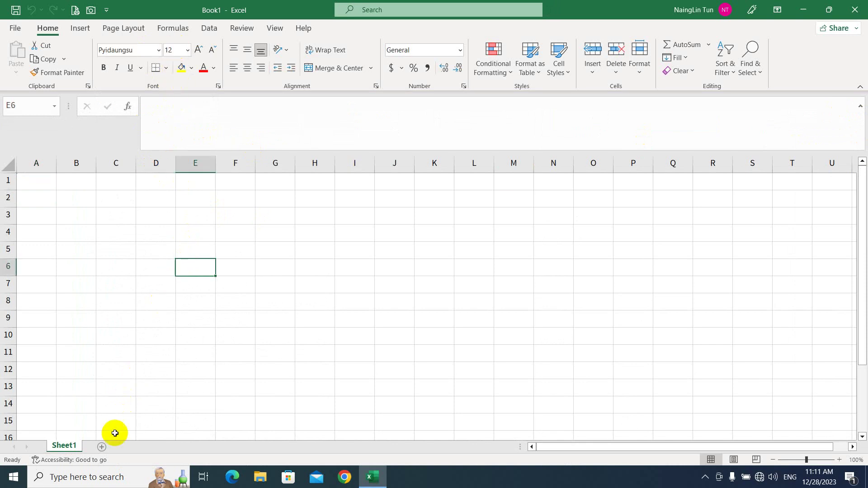
pyautogui.click(102, 446)
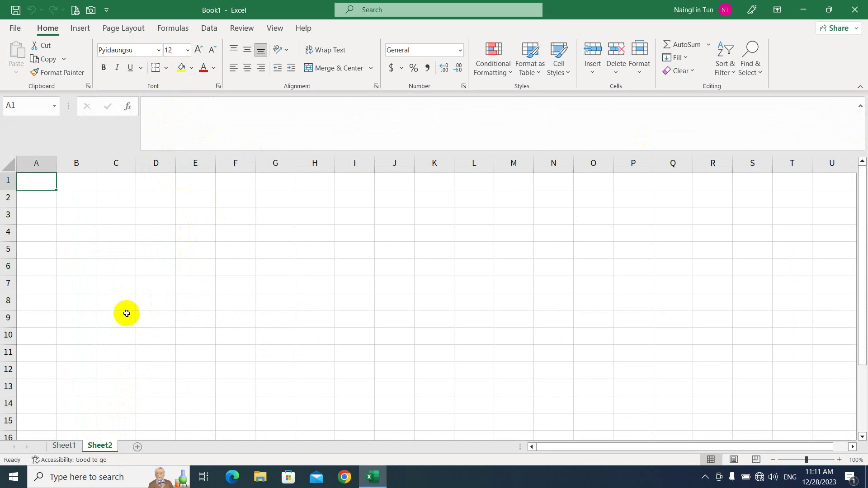
pyautogui.click(137, 447)
pyautogui.click(174, 447)
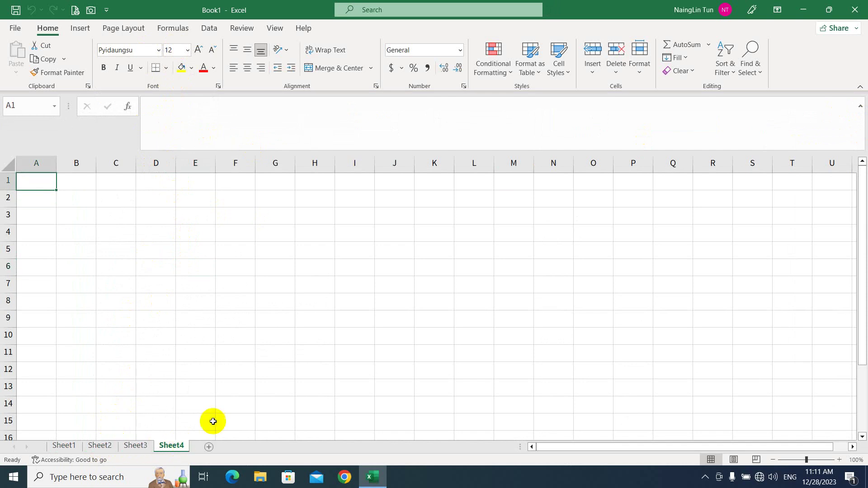
pyautogui.click(221, 289)
pyautogui.click(135, 49)
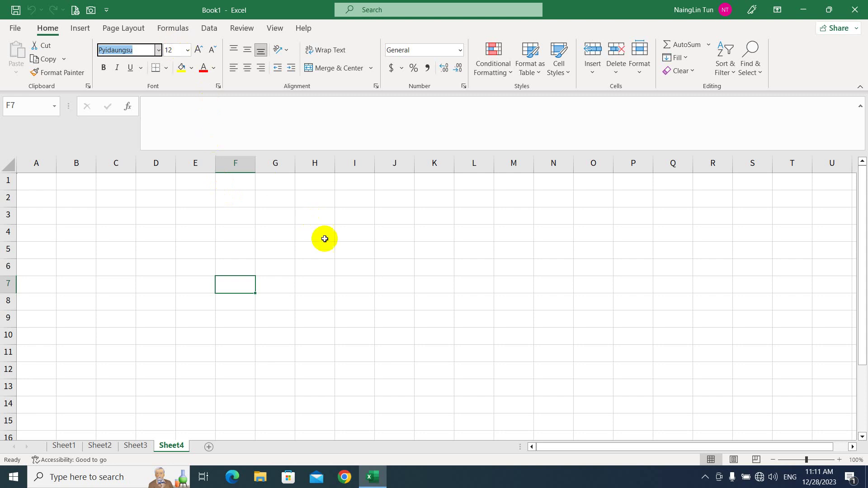
pyautogui.click(343, 269)
pyautogui.click(208, 296)
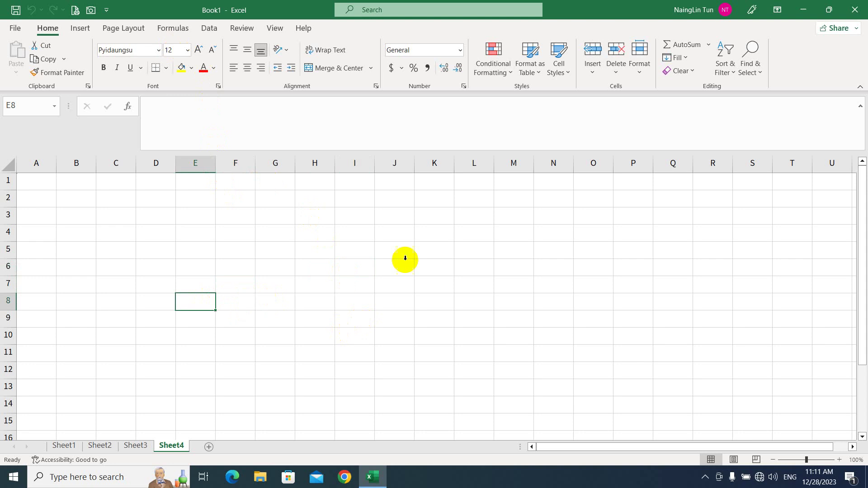
pyautogui.click(238, 266)
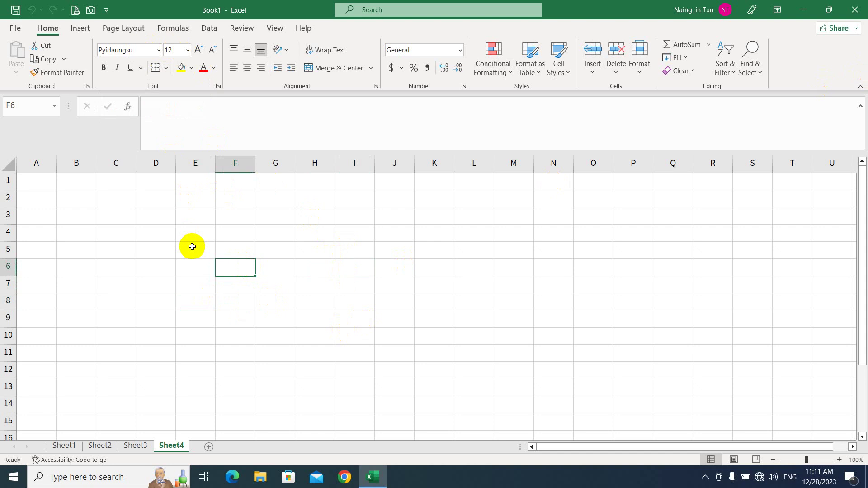
pyautogui.click(195, 300)
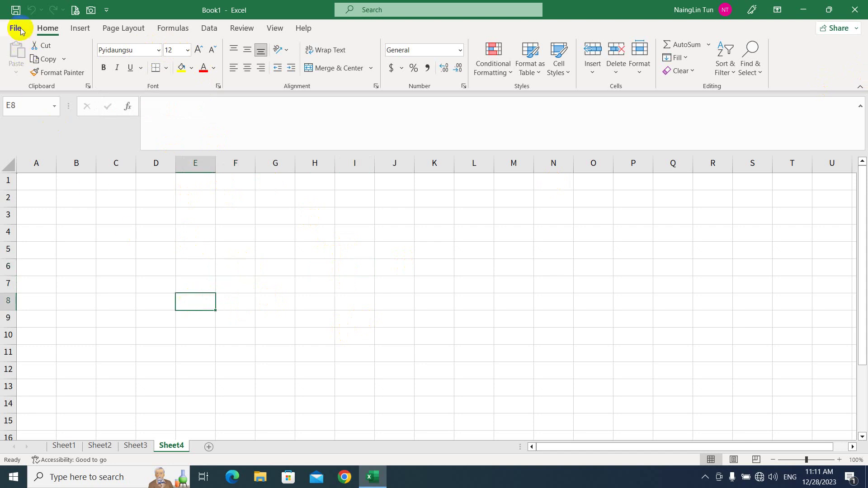
# Step: In Excel Options, pick Zawgyi-One as the default font and open the font size choices
pyautogui.click(17, 29)
pyautogui.click(27, 444)
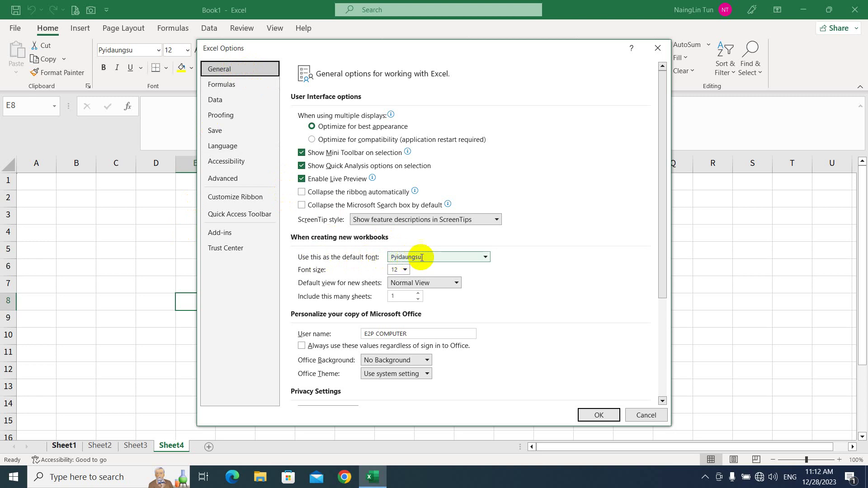
pyautogui.click(486, 257)
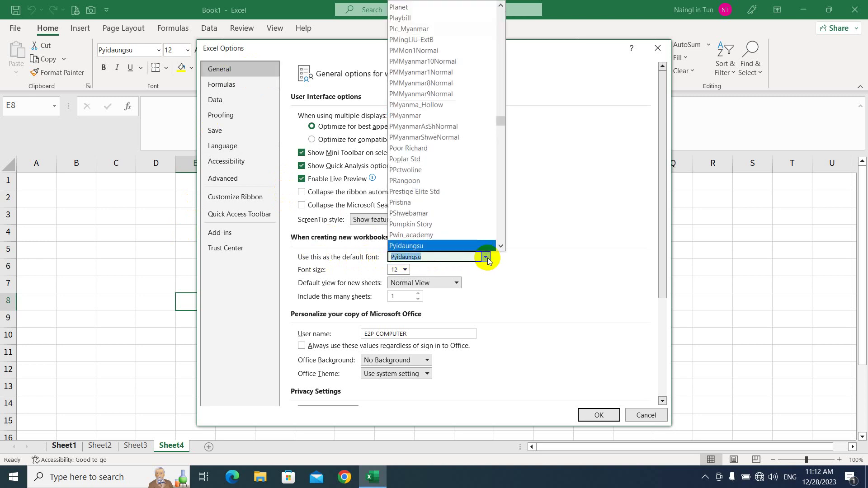
pyautogui.click(486, 257)
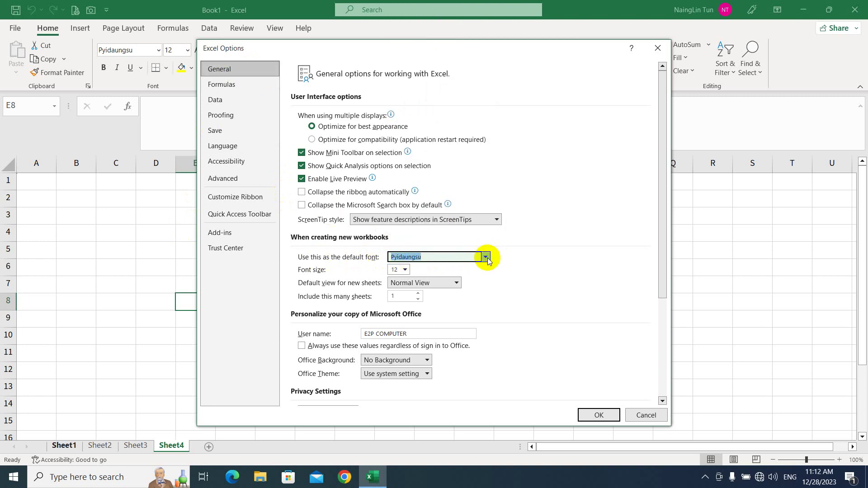
pyautogui.click(485, 257)
pyautogui.write('Zawgyi-One')
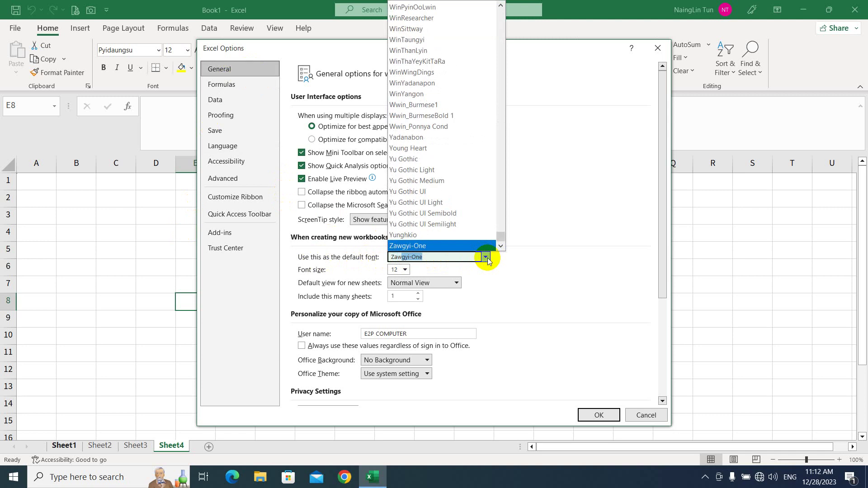
pyautogui.click(437, 246)
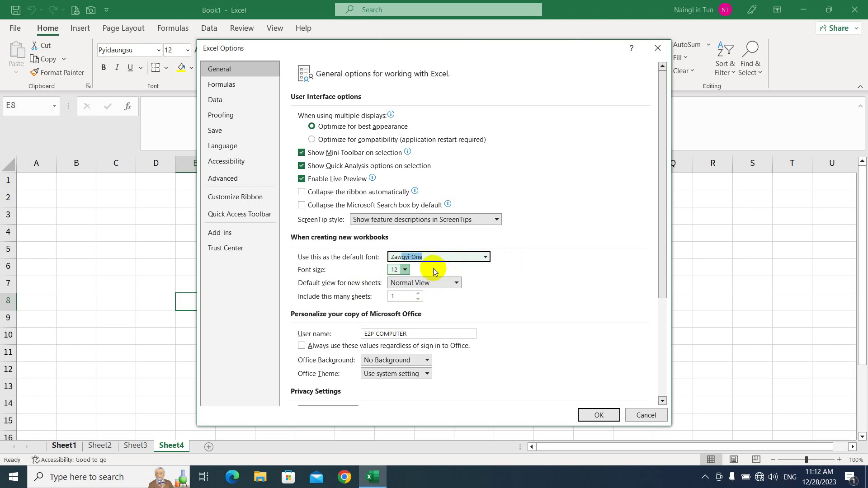
pyautogui.click(405, 270)
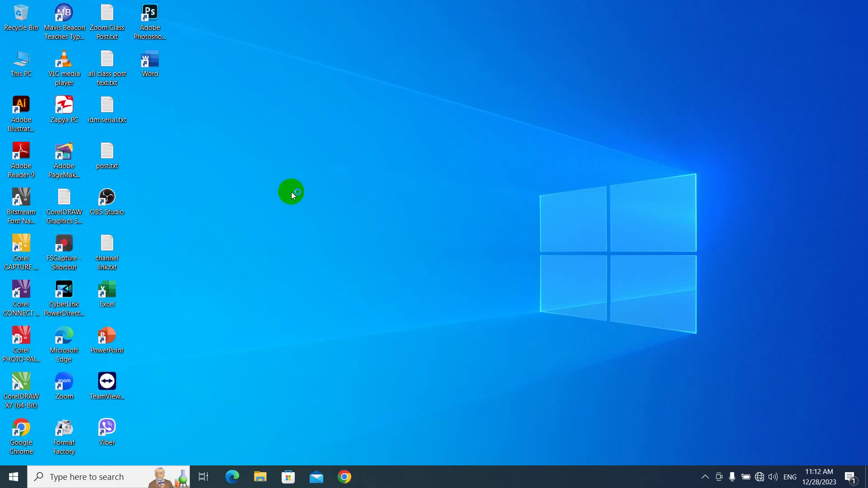
# Step: Refresh the desktop until Excel reopens the recovered Book1, then select cells G5 and I4
pyautogui.rightClick(291, 192)
pyautogui.click(307, 221)
pyautogui.rightClick(272, 183)
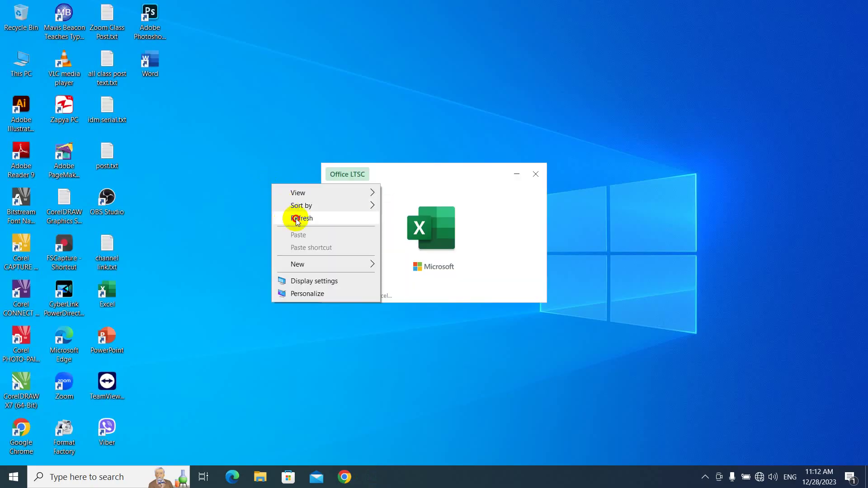
pyautogui.click(297, 219)
pyautogui.click(273, 246)
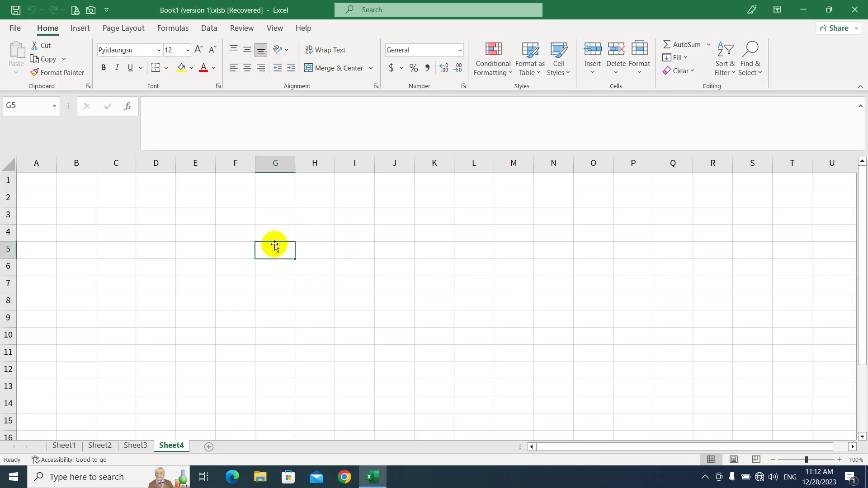
pyautogui.click(367, 236)
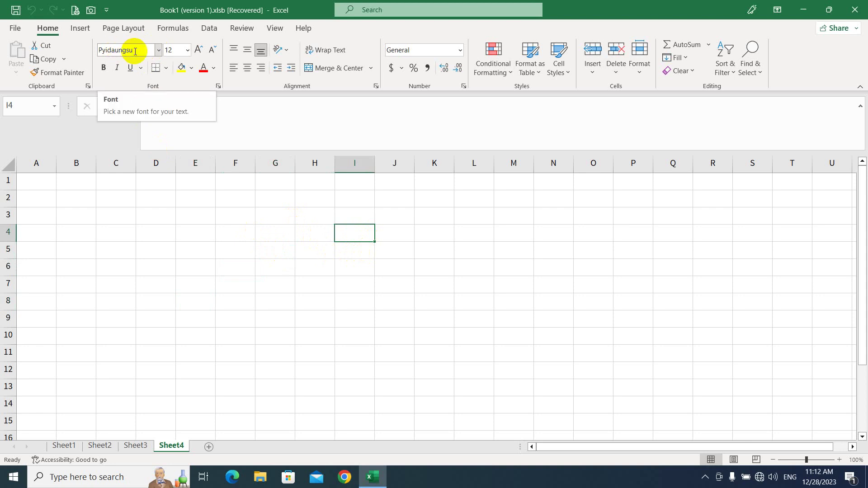
# Step: In File > Options > General, pick Zawgyi-One as default font, confirm, and accept the restart message
pyautogui.click(15, 28)
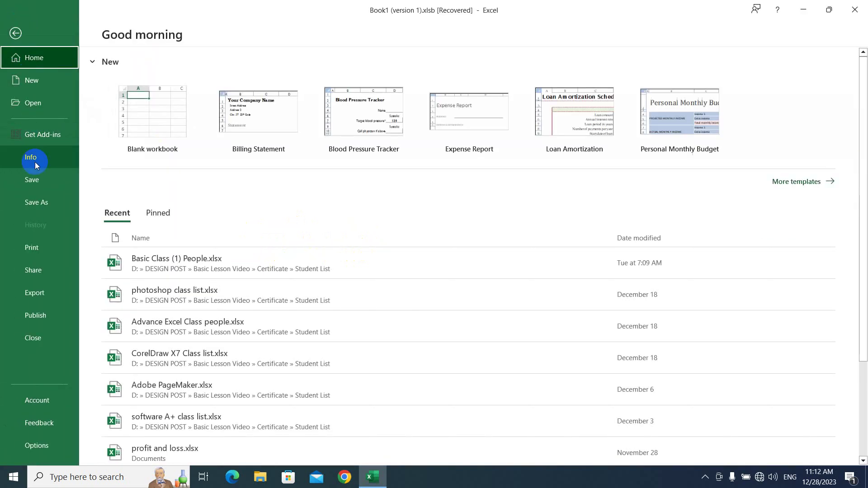
pyautogui.click(20, 444)
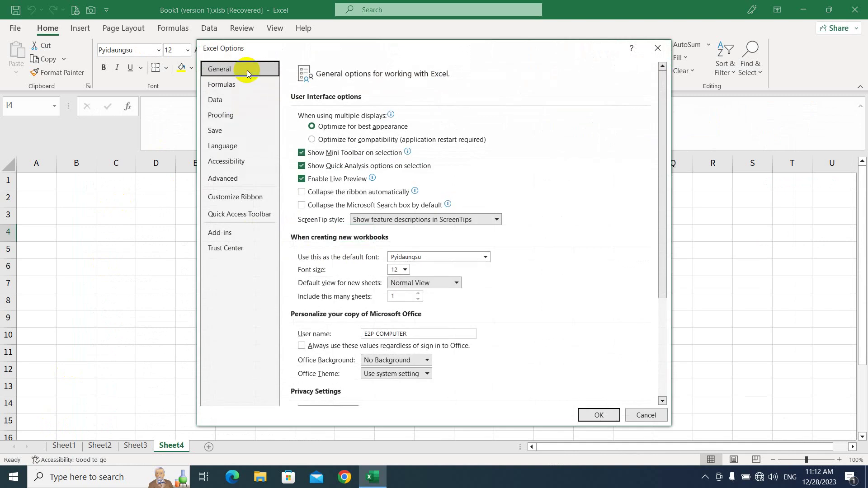
pyautogui.click(485, 257)
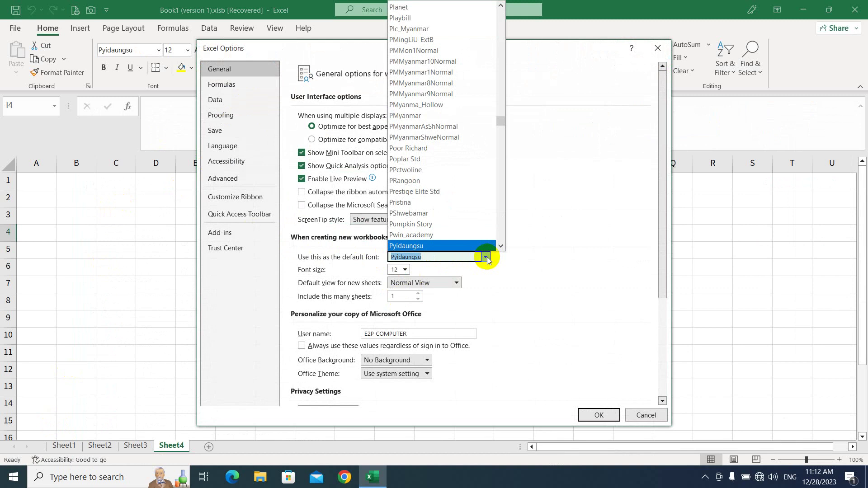
pyautogui.click(486, 257)
pyautogui.click(486, 258)
pyautogui.write('za')
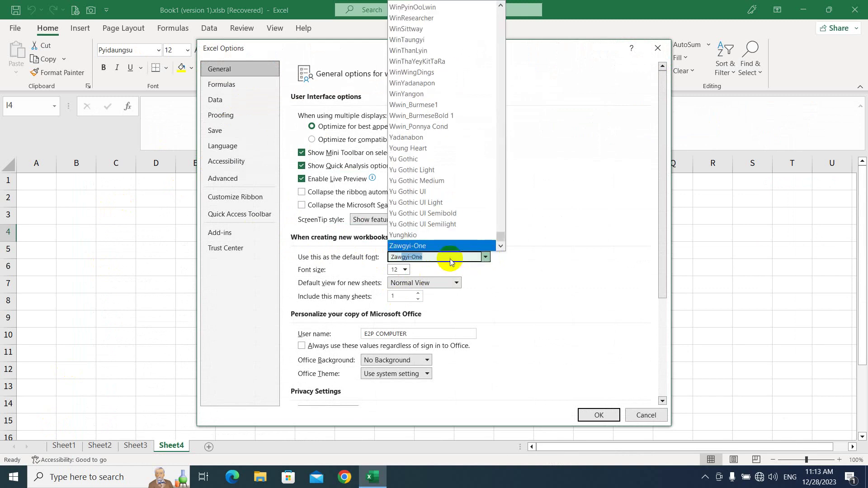
pyautogui.click(422, 245)
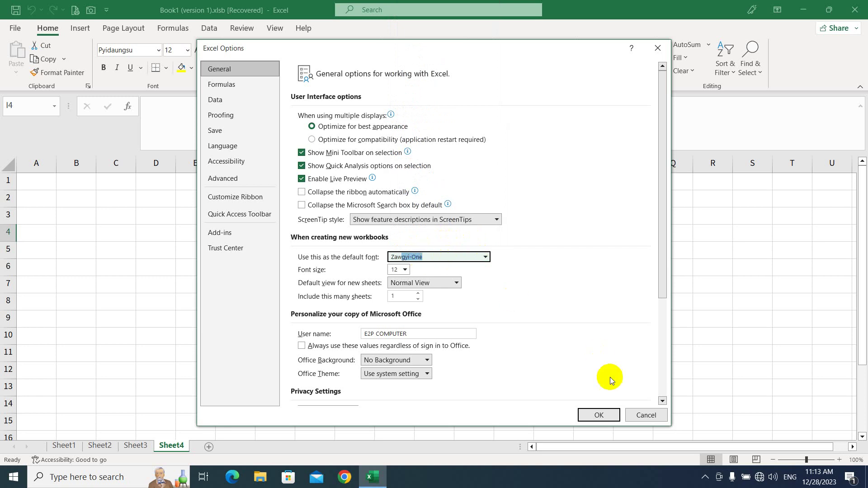
pyautogui.click(598, 414)
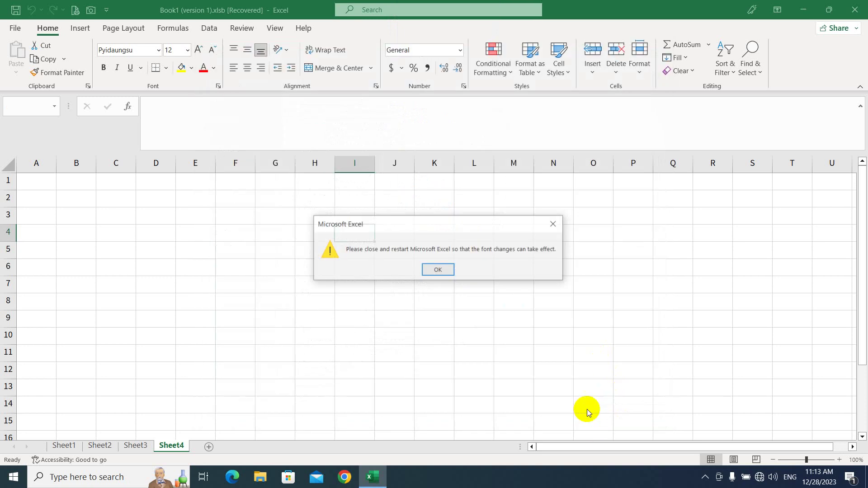
pyautogui.click(440, 270)
pyautogui.click(408, 266)
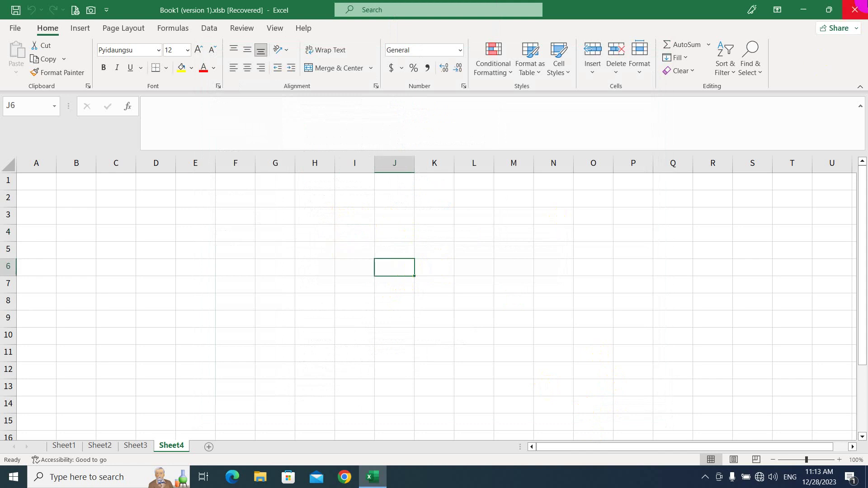
# Step: Quit Excel without saving the recovered workbook, then relaunch and create a new blank workbook
pyautogui.click(854, 10)
pyautogui.click(452, 254)
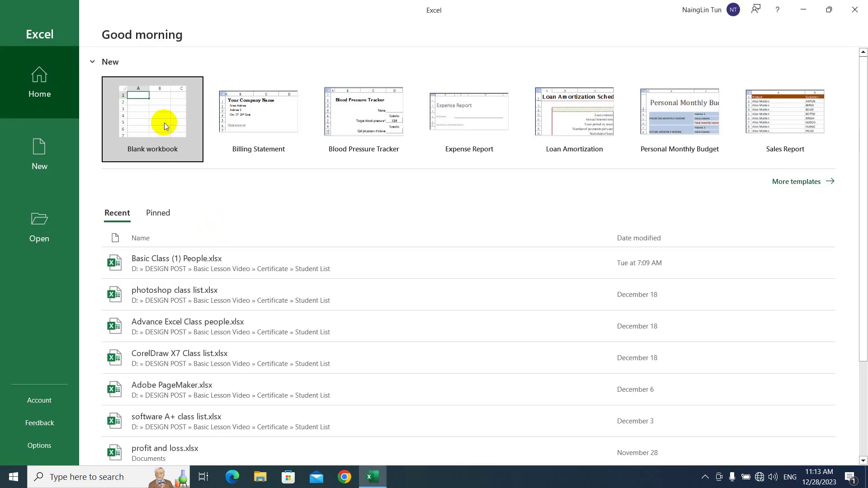
pyautogui.click(164, 125)
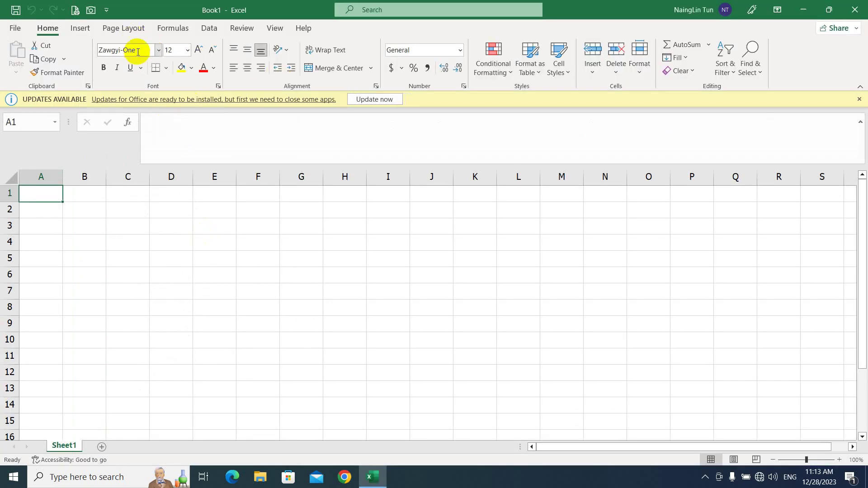
# Step: Dismiss the updates notice and verify cells D6 and M10 in Book1 use Zawgyi-One 12
pyautogui.click(859, 99)
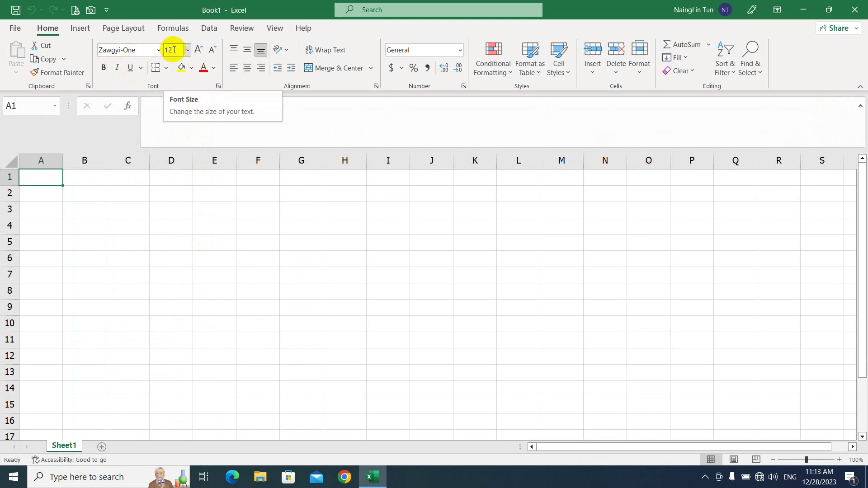
pyautogui.click(175, 254)
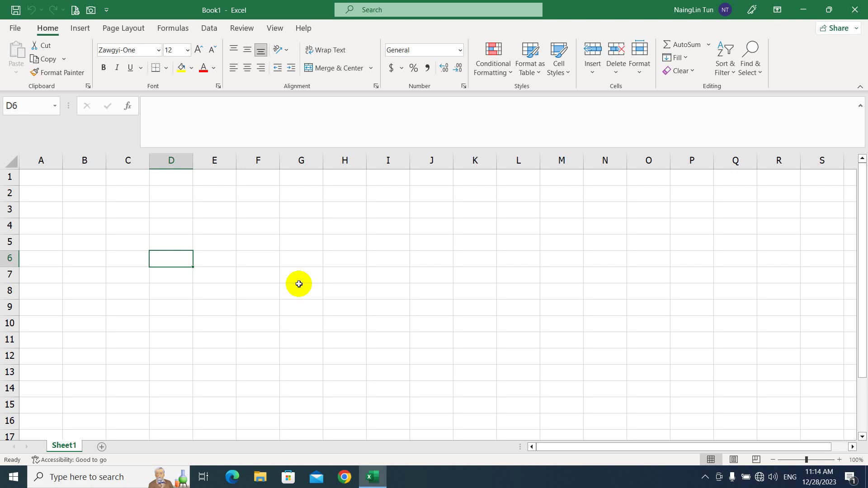
pyautogui.click(542, 324)
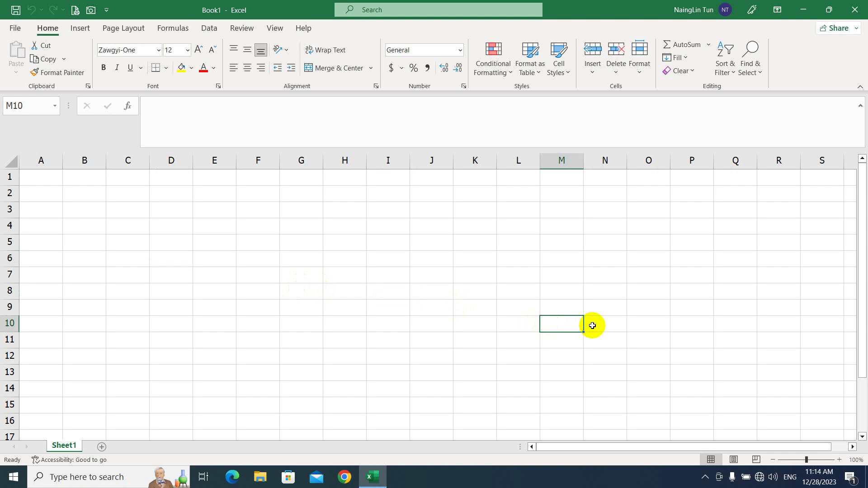
pyautogui.click(704, 477)
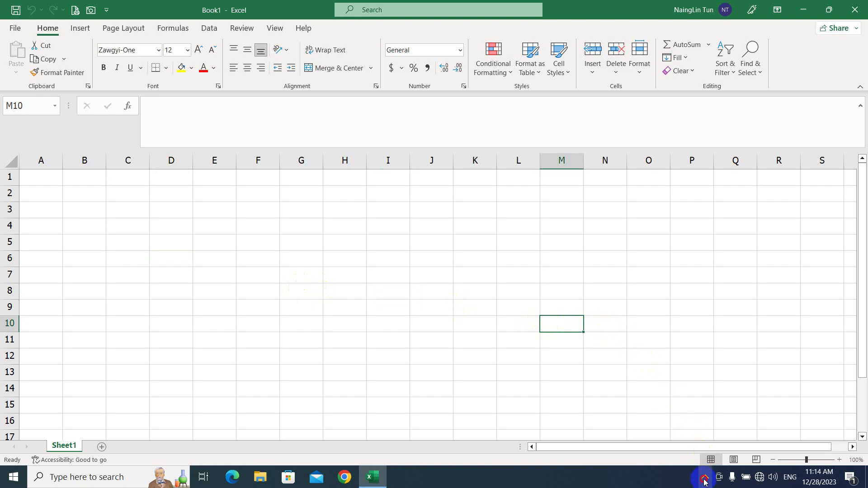